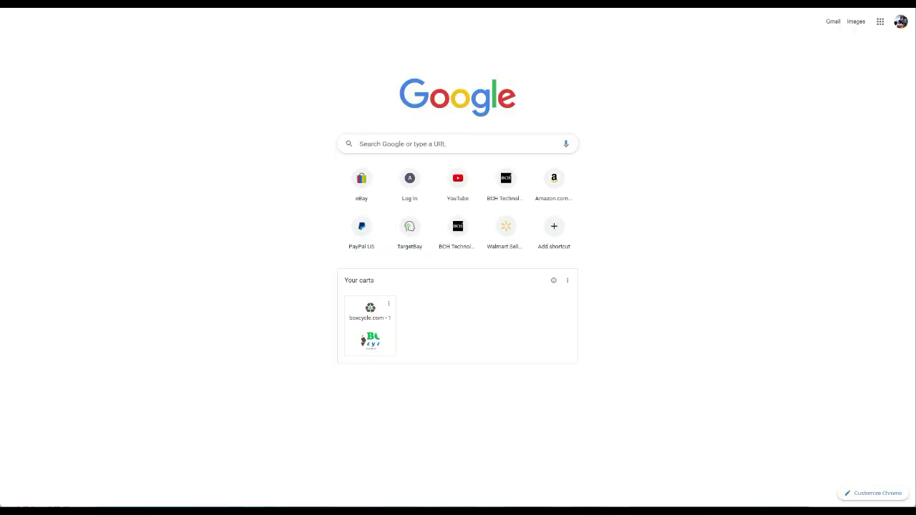
# Step: Search the web for "epson r2880 driver" and open Epson's official Stylus Photo R2880 support page
pyautogui.write('ink')
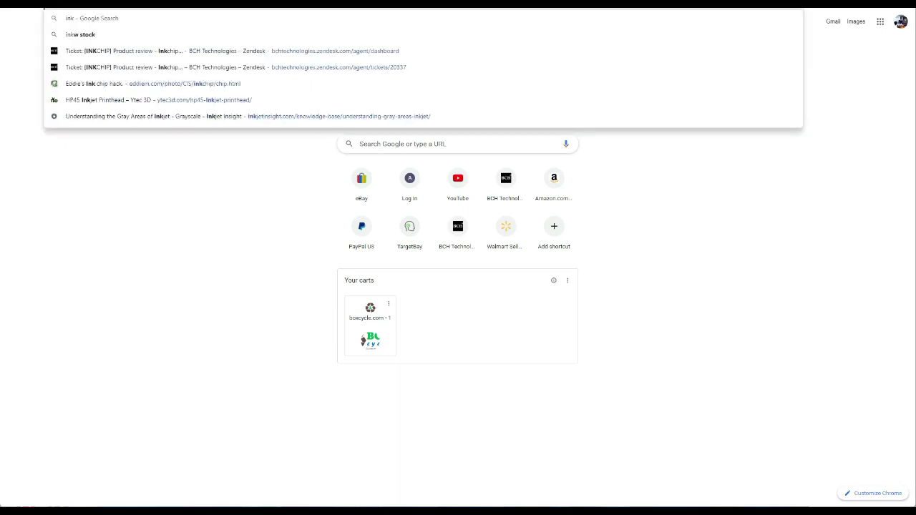
pyautogui.press('Return')
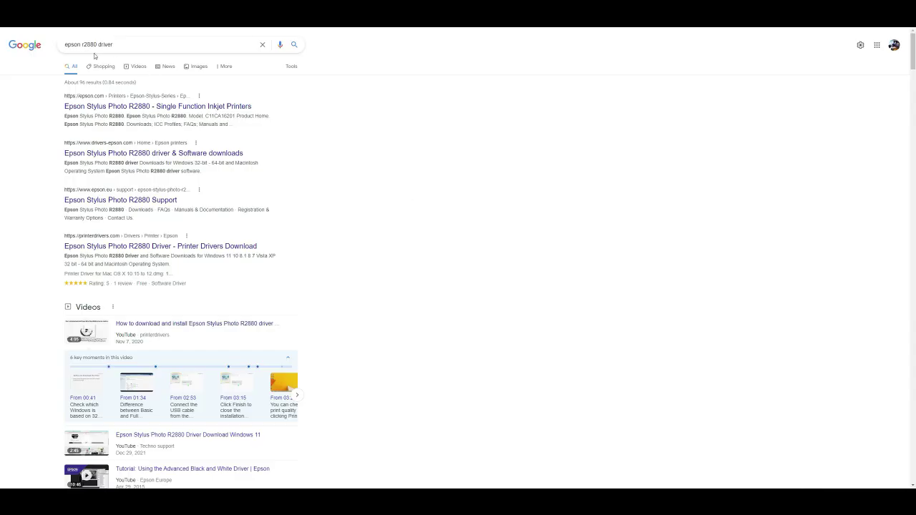
pyautogui.click(92, 44)
pyautogui.click(126, 43)
pyautogui.tripleClick(196, 126)
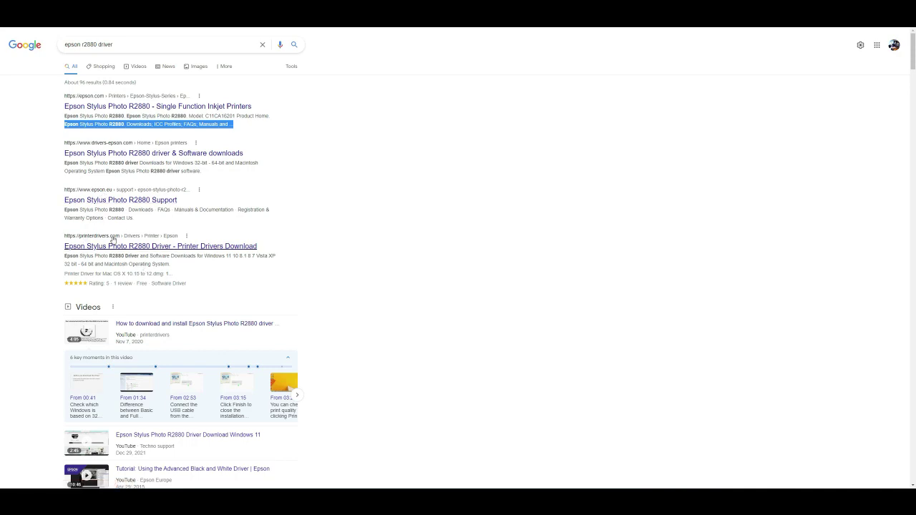
pyautogui.scroll(-5, 304, 314)
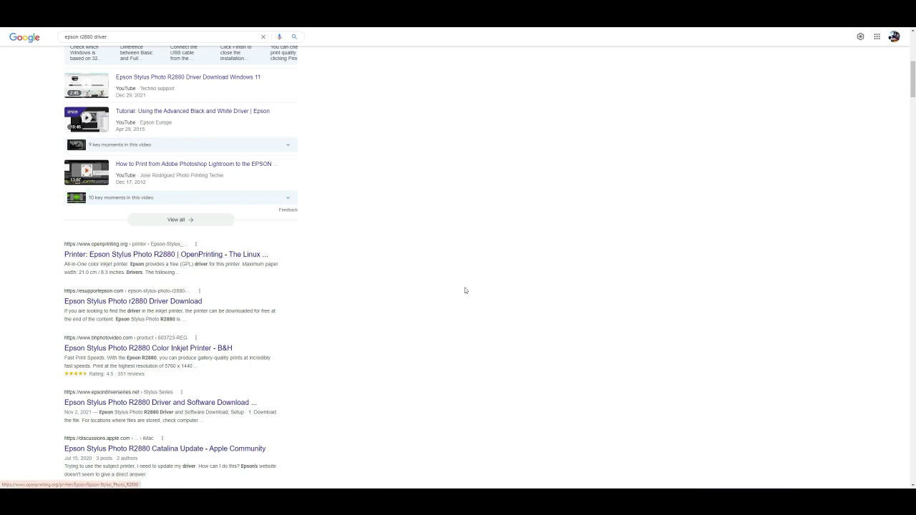
pyautogui.scroll(5, 465, 291)
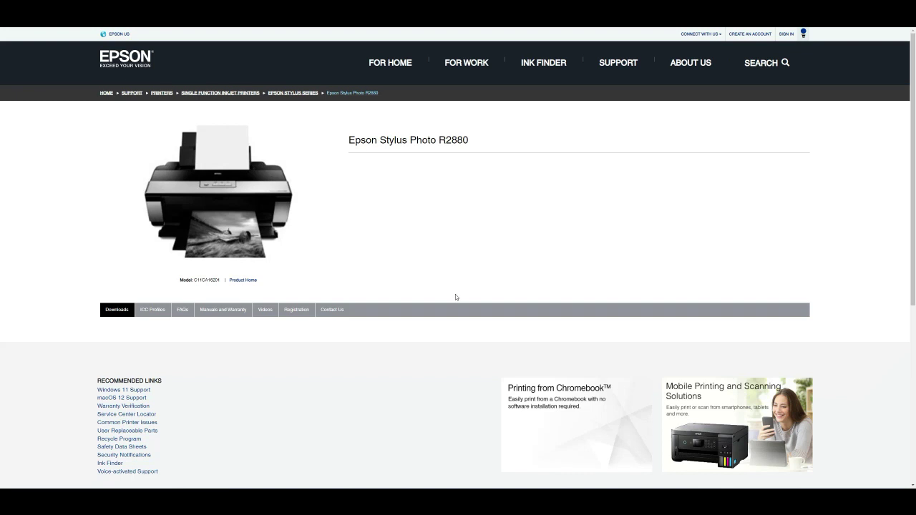
# Step: Download the Drivers and Utilities Combo Package for Windows 10 64-bit and install it, accepting the EPSON Printers device software
pyautogui.scroll(-2, 455, 297)
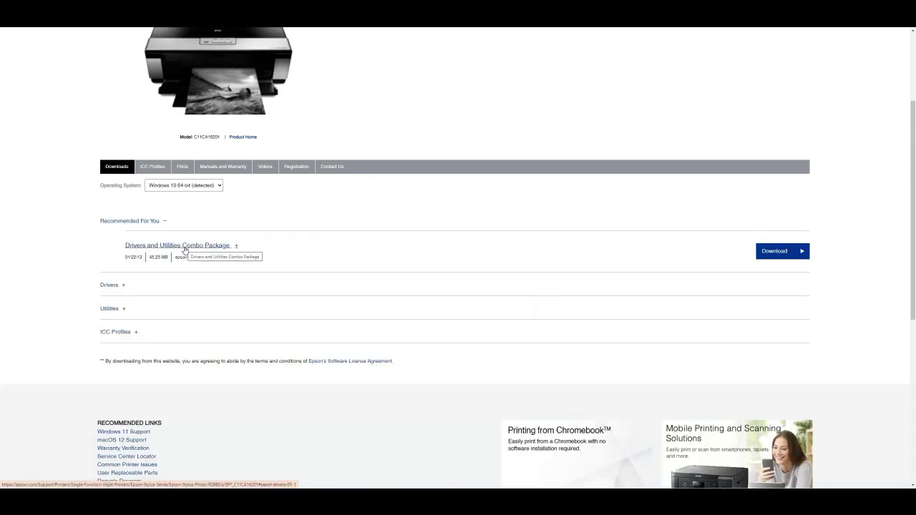
pyautogui.click(774, 253)
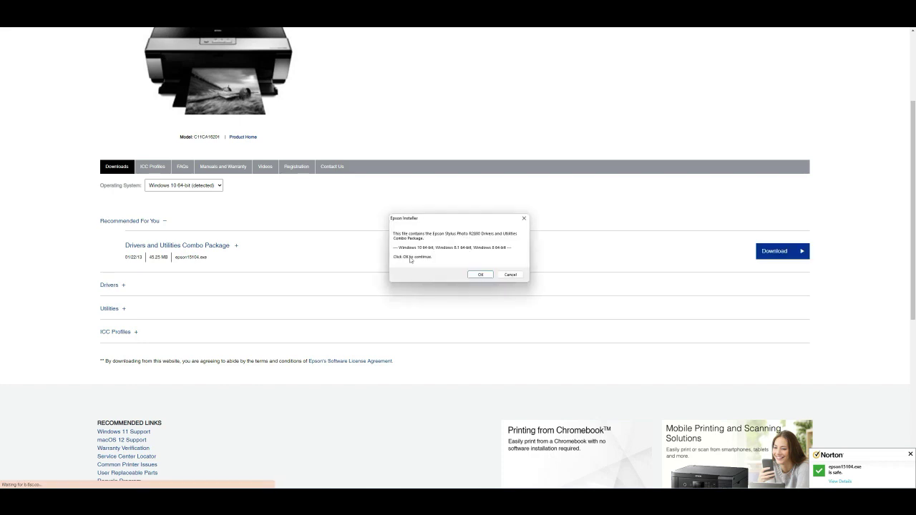
pyautogui.click(478, 275)
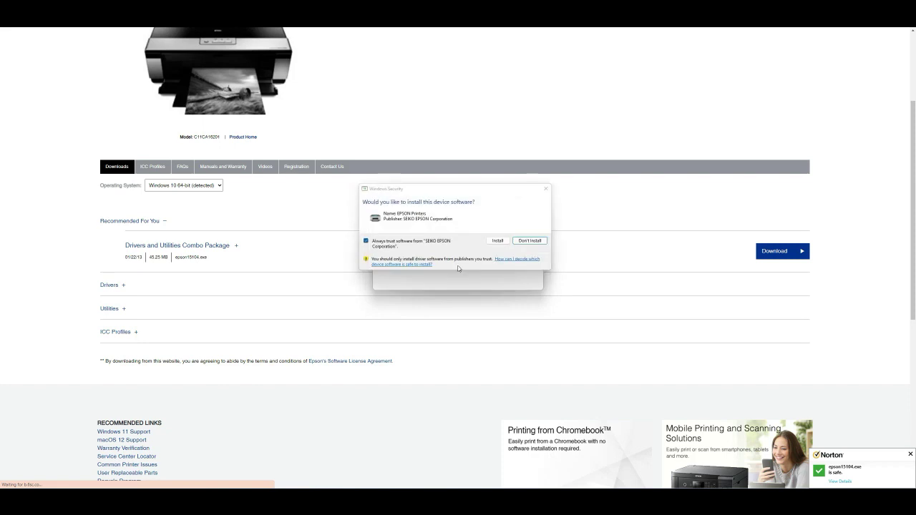
pyautogui.click(498, 240)
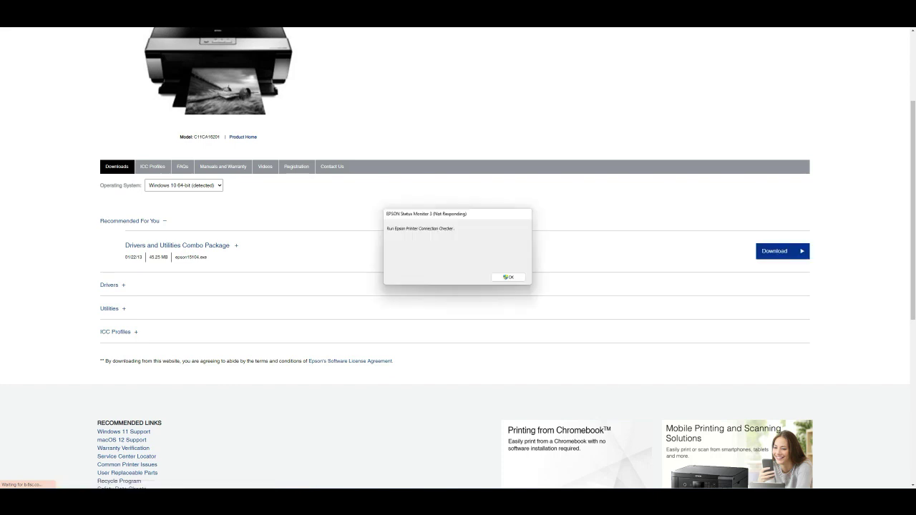
pyautogui.moveTo(395, 214); pyautogui.dragTo(723, 331)
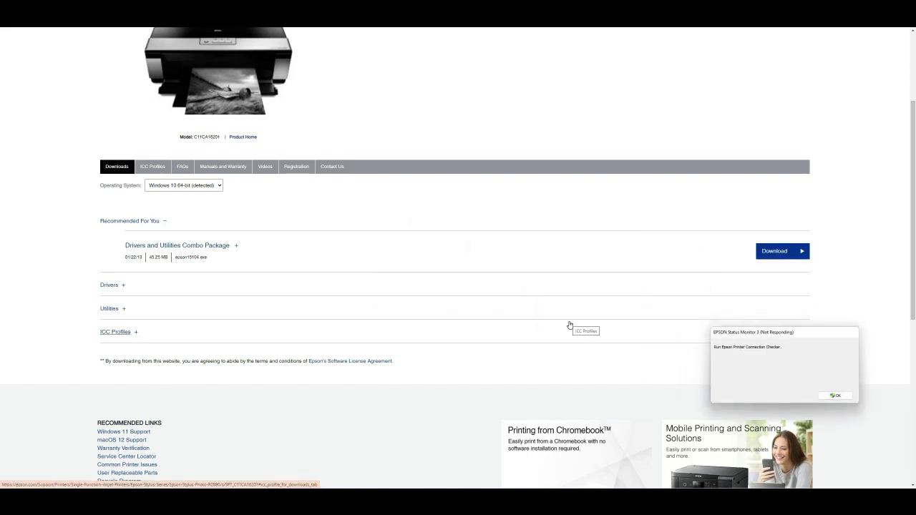
pyautogui.click(834, 395)
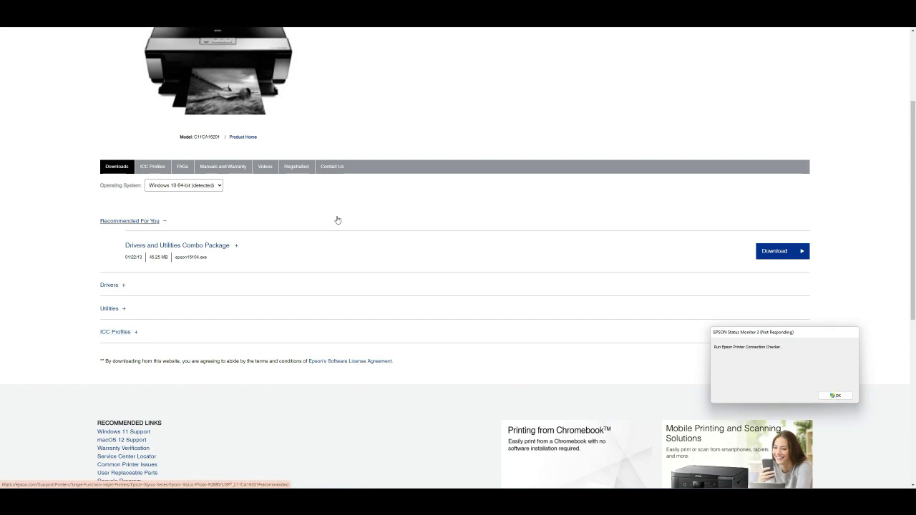
pyautogui.click(175, 186)
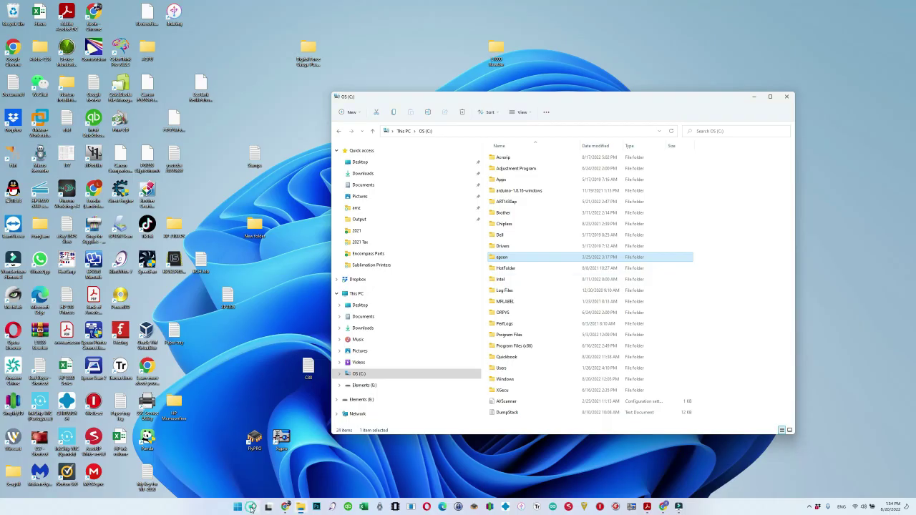
# Step: Switch to the Windows Printers & scanners settings and open the printing preferences of the EPSON Stylus Photo R2880
pyautogui.click(254, 507)
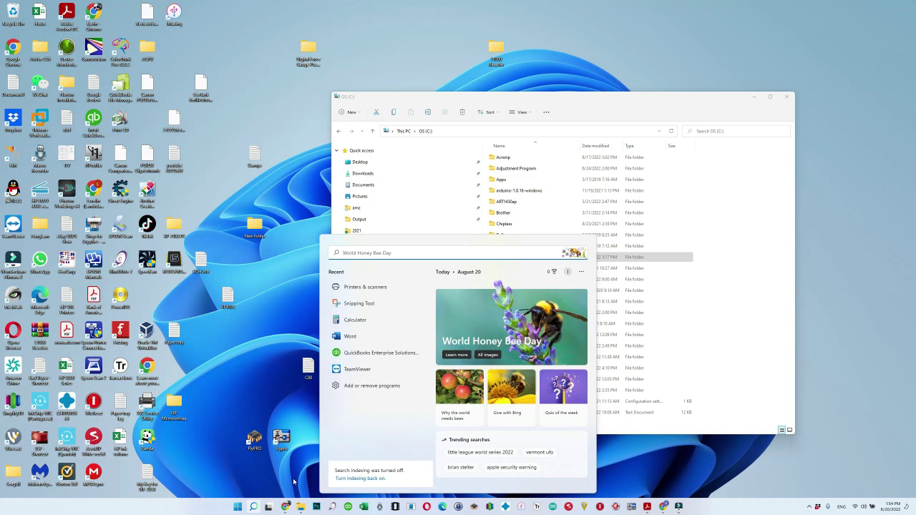
pyautogui.click(382, 289)
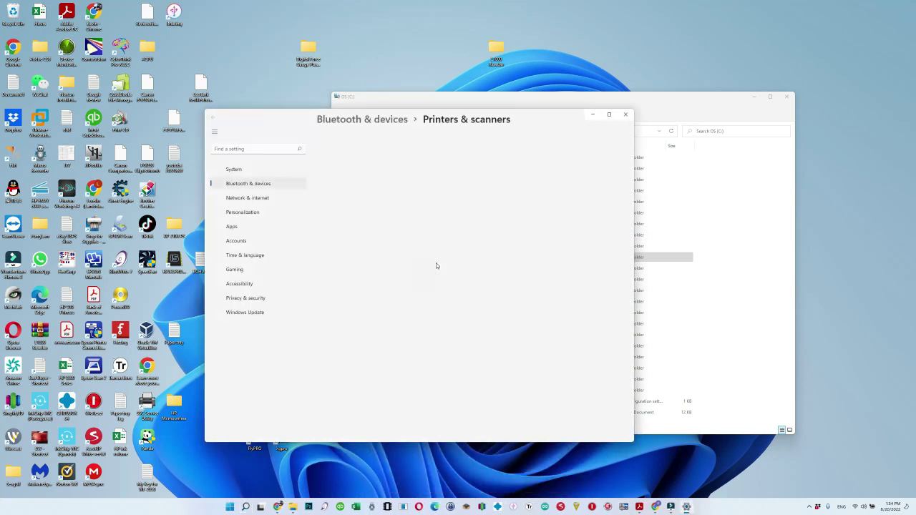
pyautogui.click(416, 242)
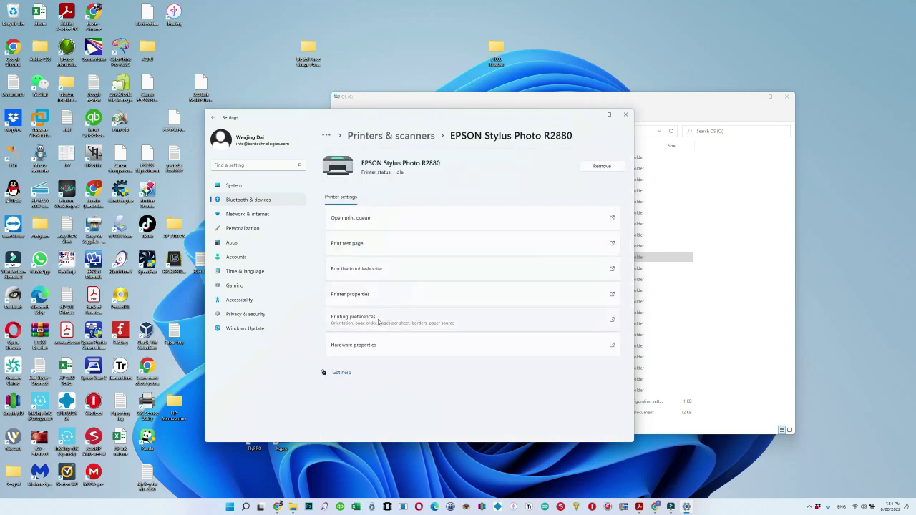
pyautogui.click(377, 319)
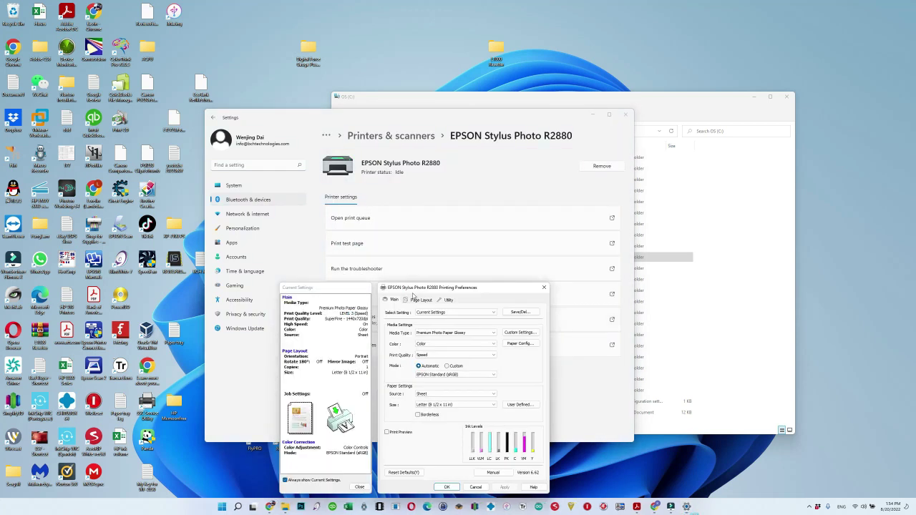
# Step: Review the Main, Page Layout and Utility options in the printing preferences, and close the dialog
pyautogui.click(446, 300)
pyautogui.click(425, 301)
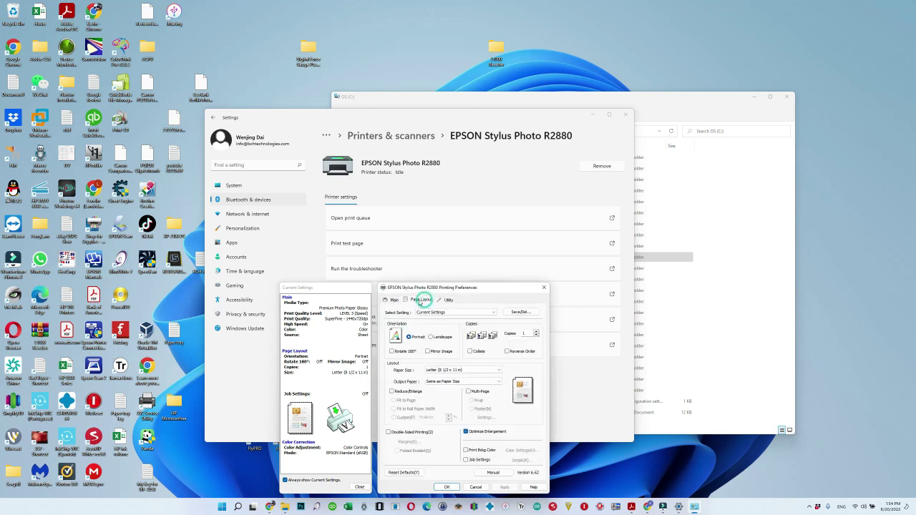
pyautogui.click(392, 300)
pyautogui.click(448, 299)
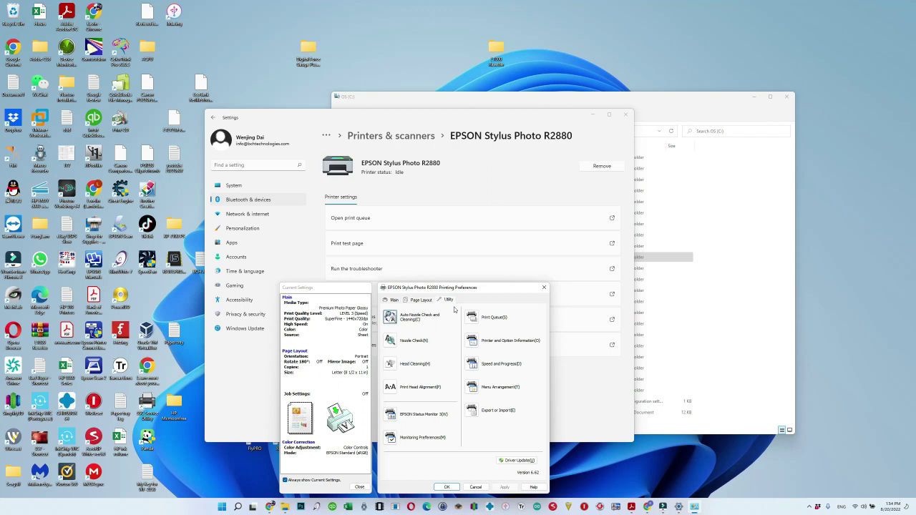
pyautogui.click(424, 299)
pyautogui.click(392, 300)
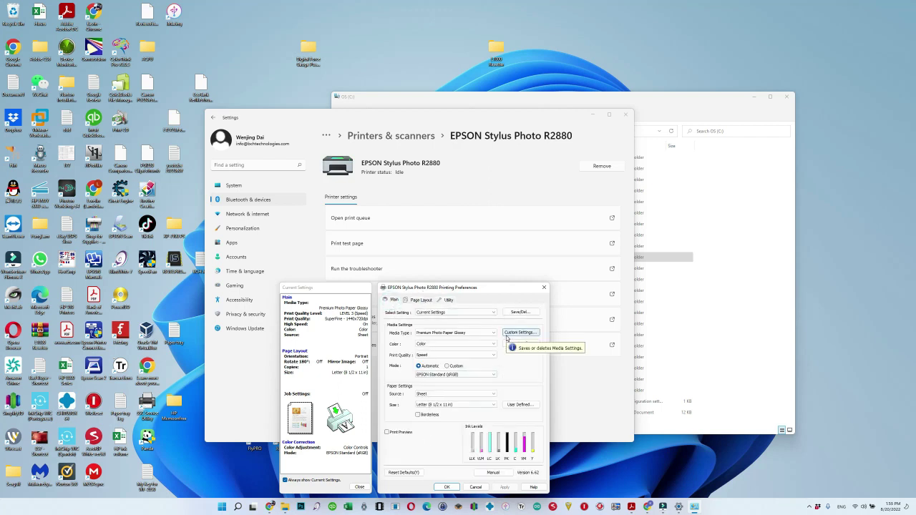
pyautogui.click(448, 487)
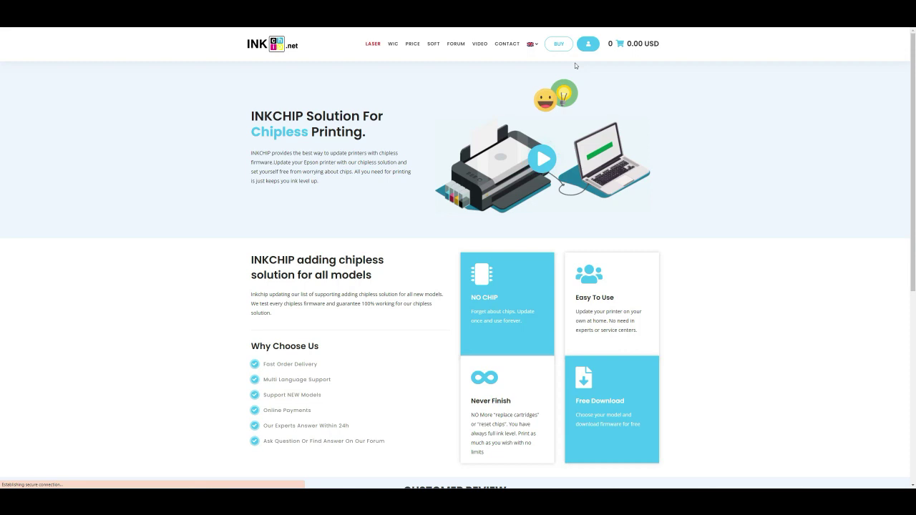
# Step: Open the WIC reset utility page on inkchip.net and look for the R2880 among the supported Stylus Photo models
pyautogui.click(393, 44)
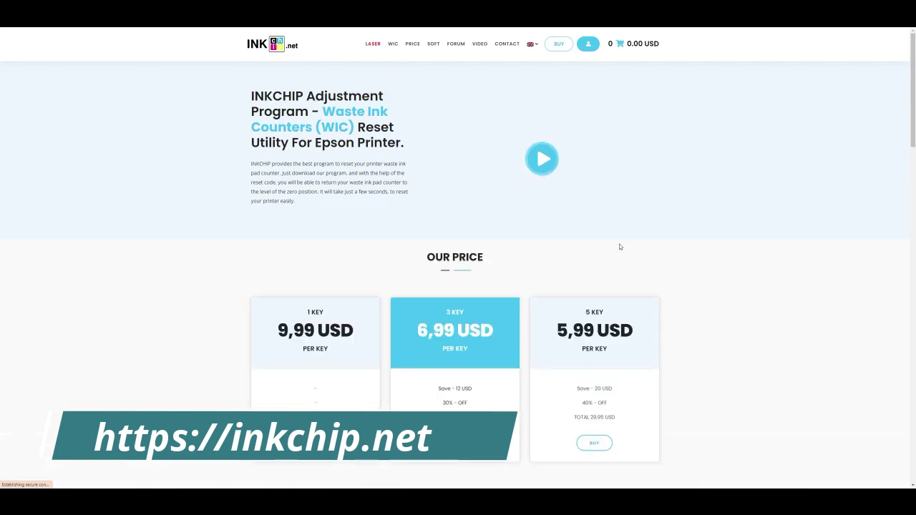
pyautogui.scroll(-5, 620, 245)
pyautogui.scroll(-10, 624, 244)
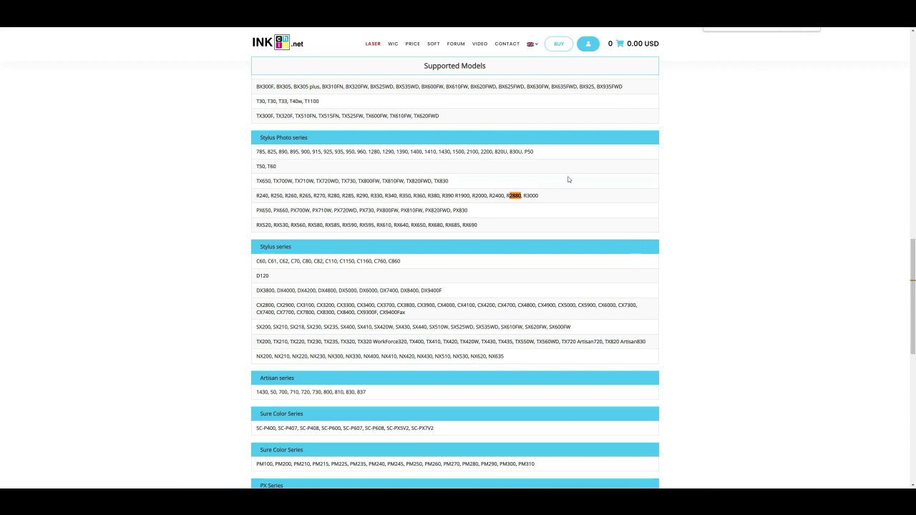
pyautogui.moveTo(540, 196); pyautogui.dragTo(253, 197)
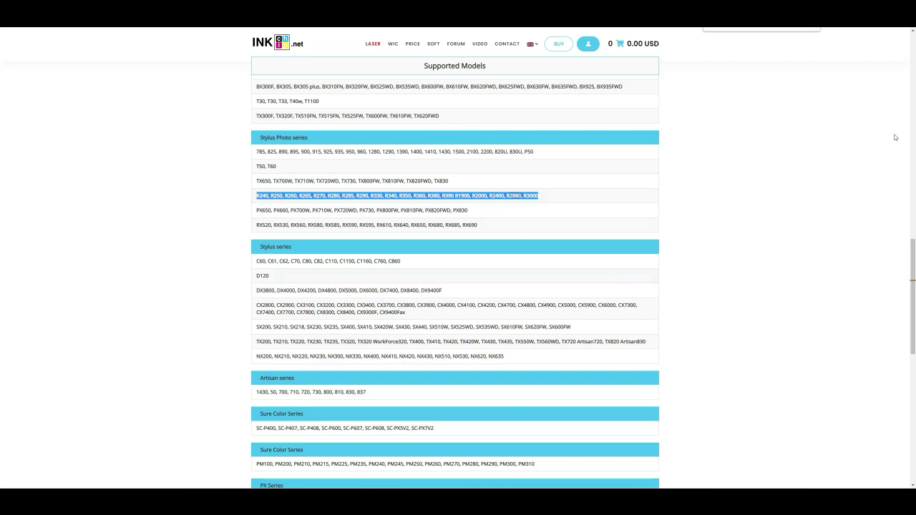
pyautogui.moveTo(914, 238); pyautogui.dragTo(914, 34)
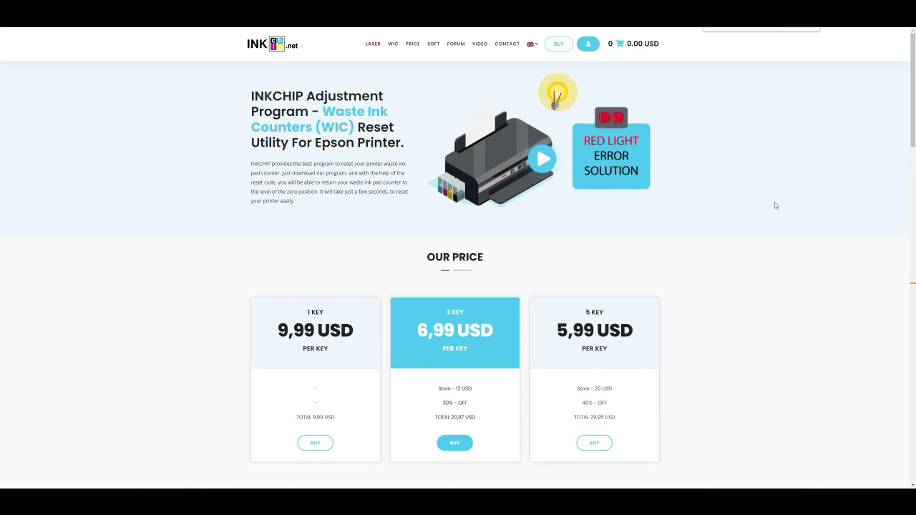
# Step: Download the English version of the Inkchip WIC setup and install the program
pyautogui.scroll(-3, 778, 236)
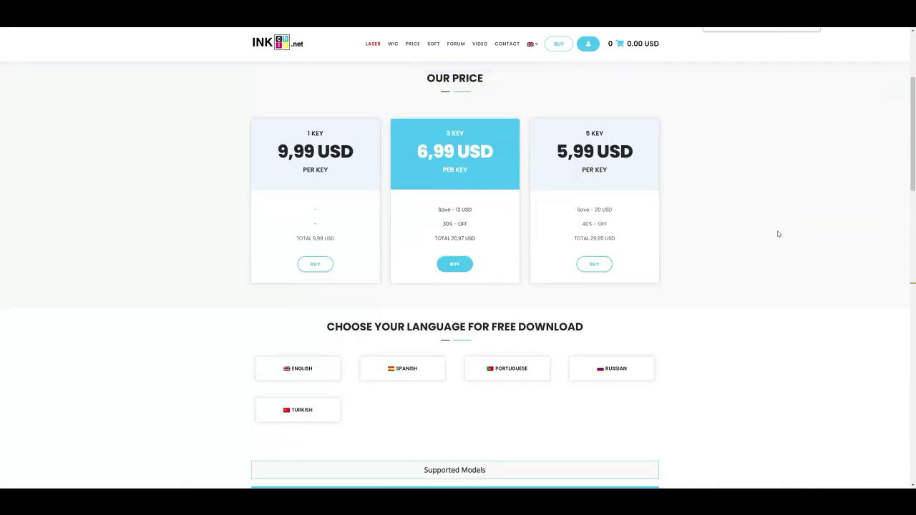
pyautogui.click(304, 370)
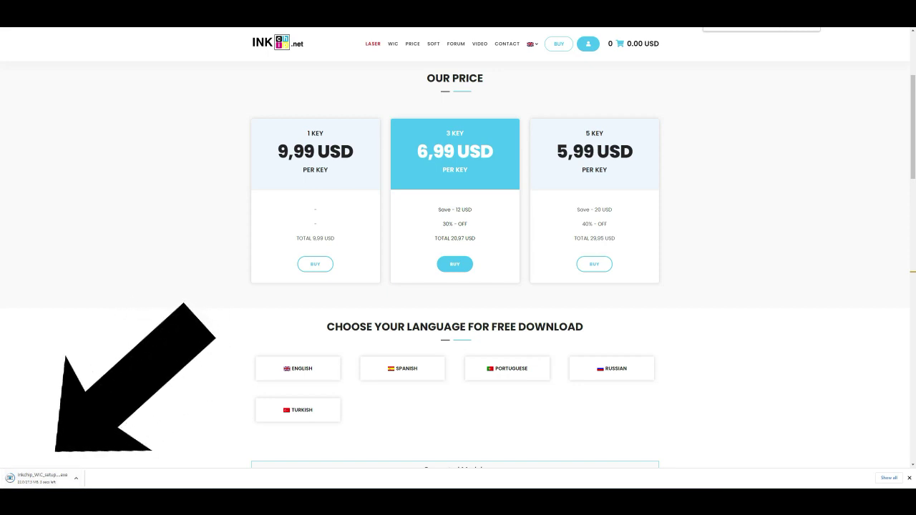
pyautogui.click(36, 478)
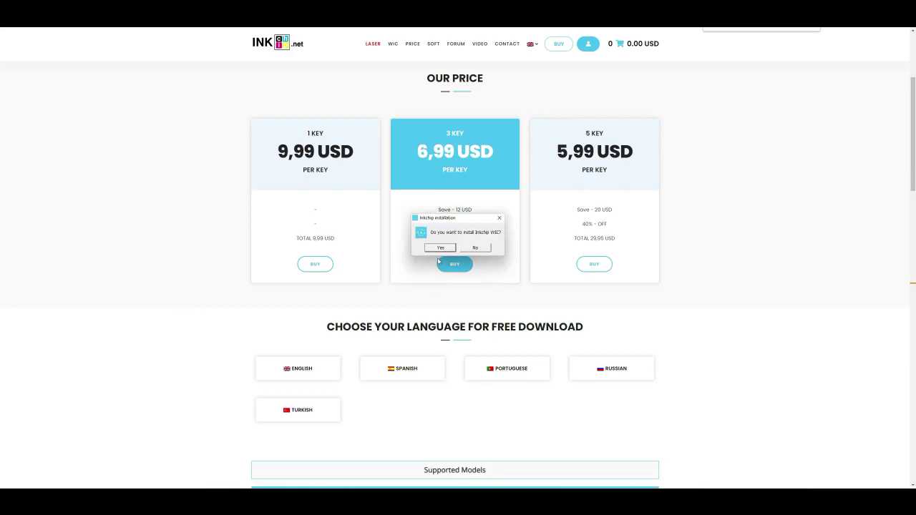
pyautogui.click(448, 250)
pyautogui.click(447, 250)
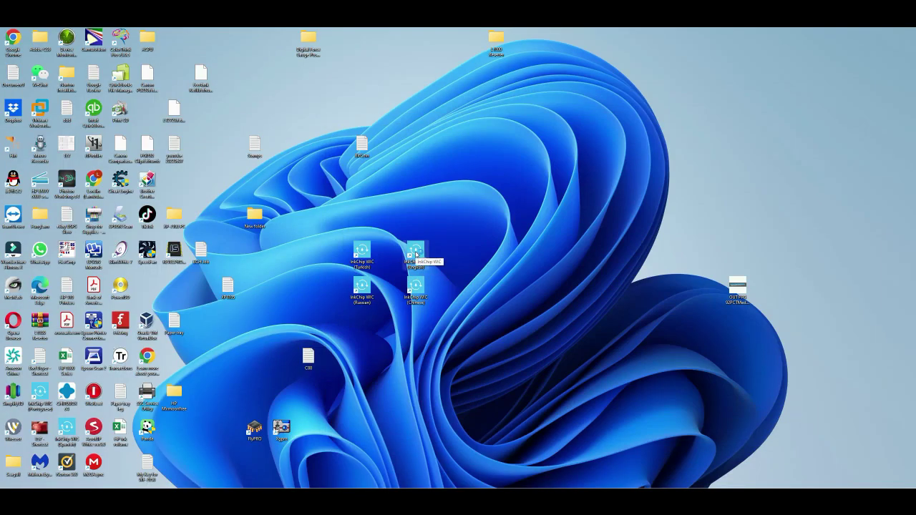
# Step: Launch the English InkChip WIC program and choose Stylus Photo R2880 as the printer for the waste ink counters
pyautogui.doubleClick(416, 253)
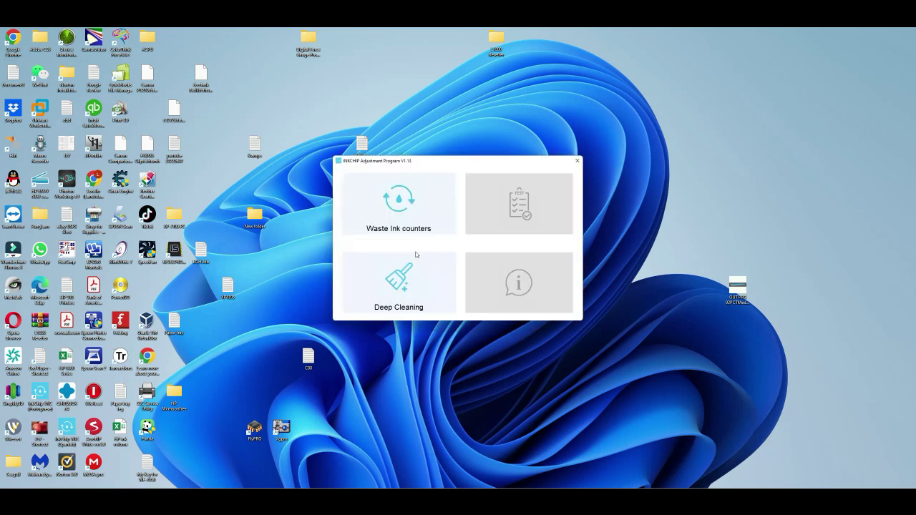
pyautogui.click(406, 217)
pyautogui.click(397, 208)
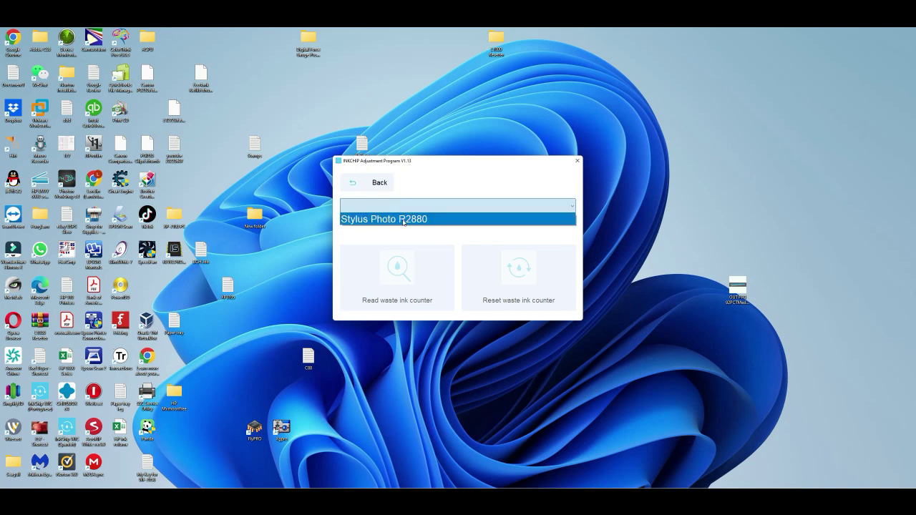
pyautogui.click(404, 221)
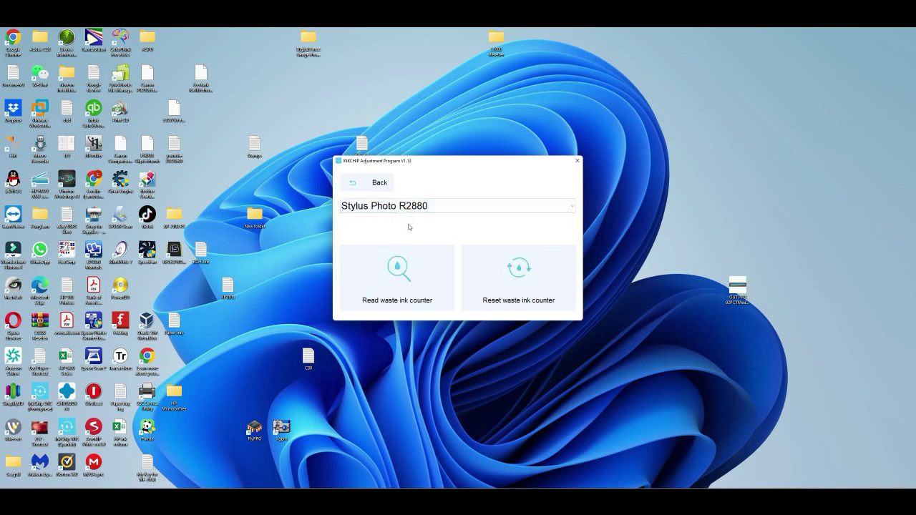
# Step: Read the printer's waste ink counters, and open the reset key prompt and cancel it
pyautogui.click(408, 280)
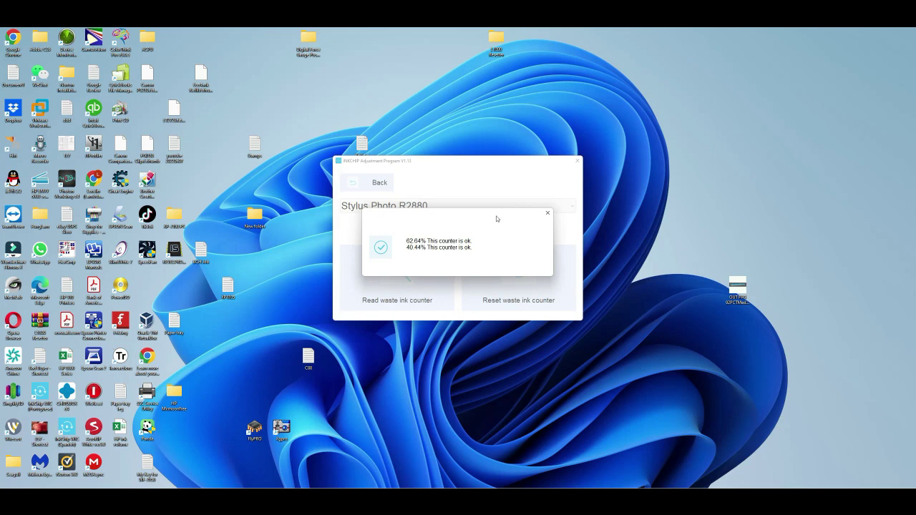
pyautogui.click(547, 213)
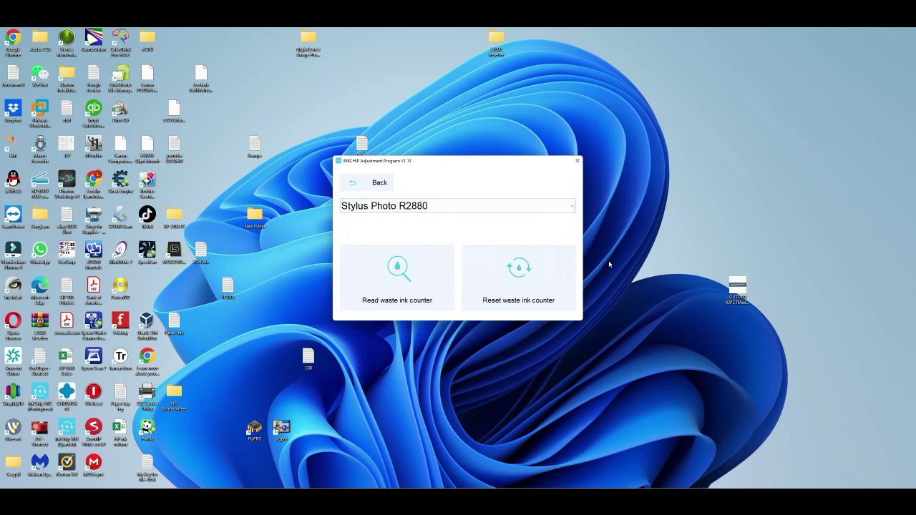
pyautogui.click(518, 287)
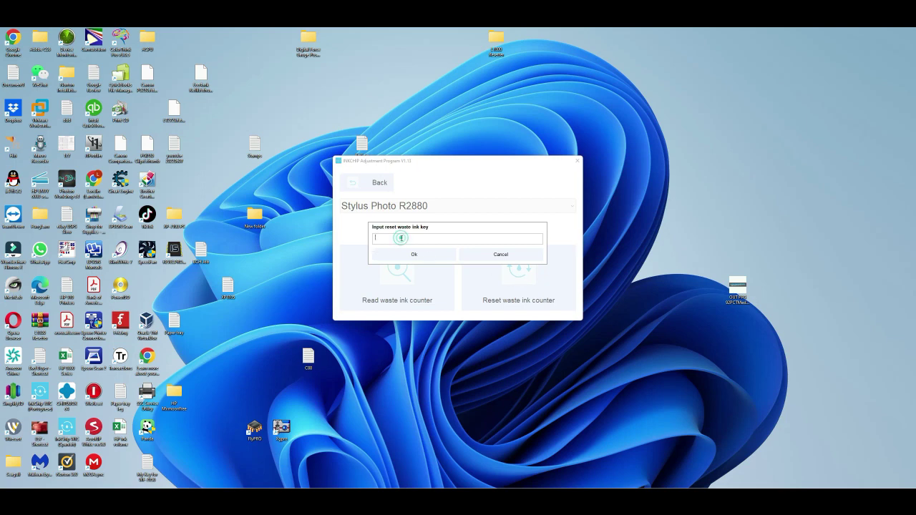
pyautogui.click(501, 255)
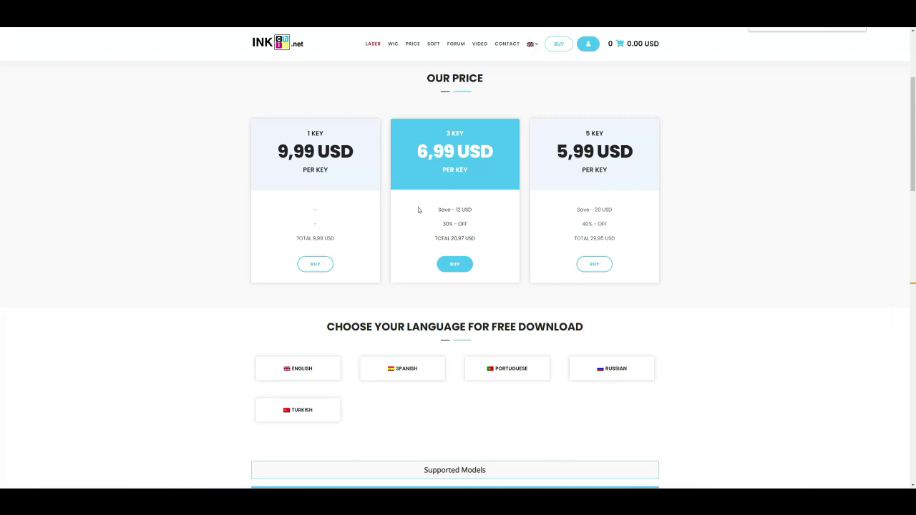
# Step: On the inkchip.net price page, add one WIC Adjustment Program key to the cart and open the cart
pyautogui.scroll(3, 647, 234)
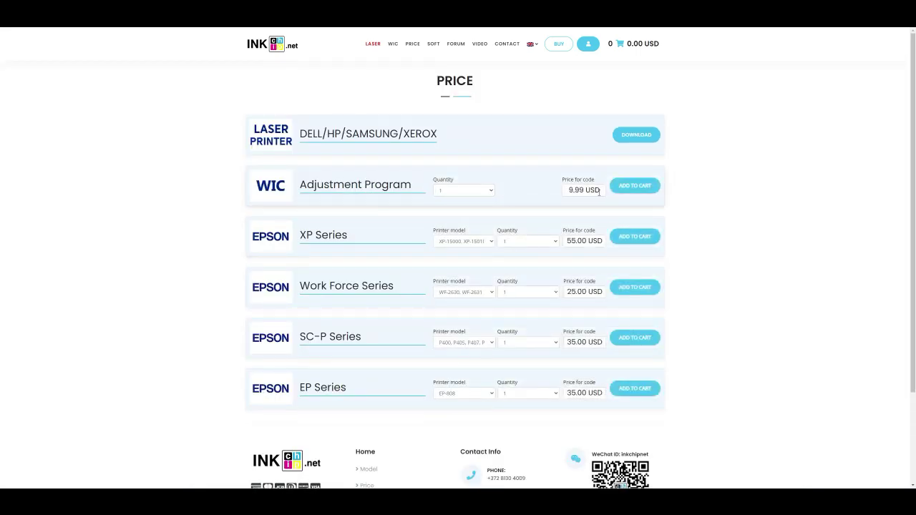
pyautogui.click(634, 185)
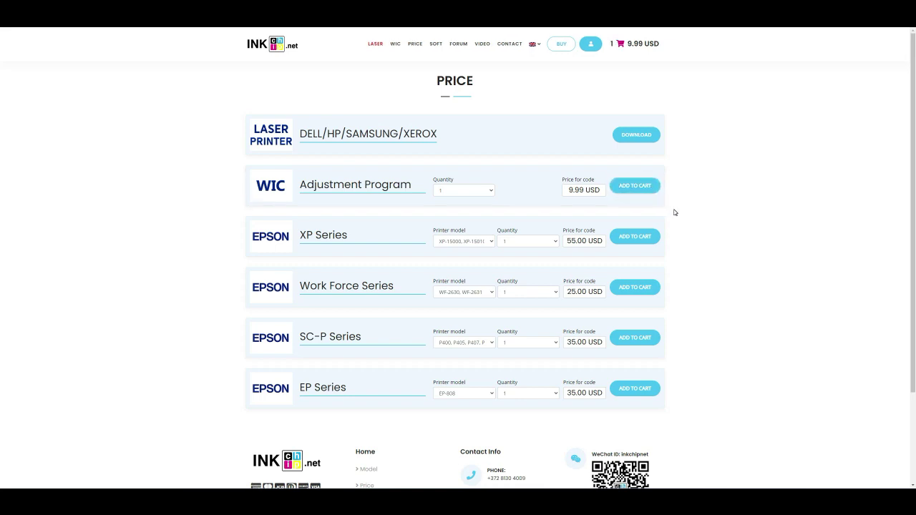
pyautogui.click(615, 50)
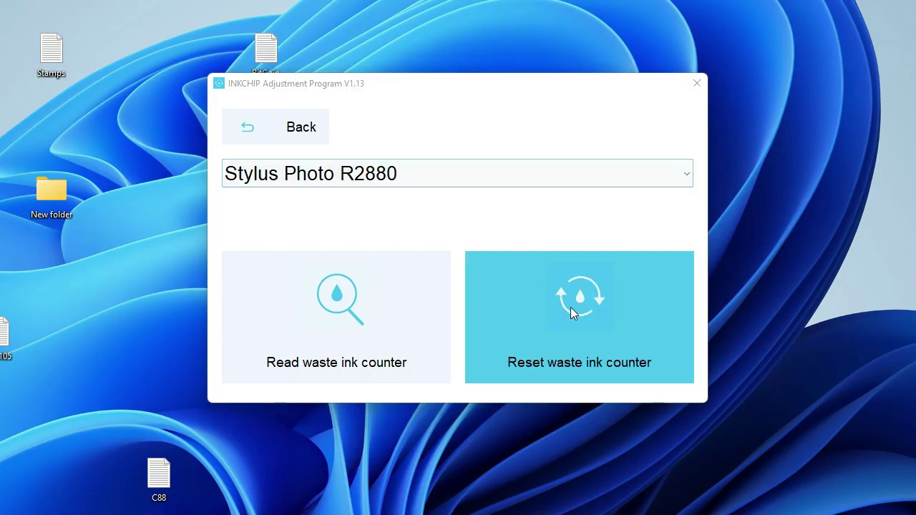
# Step: In the INKCHIP Adjustment Program, reset the Stylus Photo R2880 waste ink counters by pasting the purchased reset key and confirming it
pyautogui.click(570, 306)
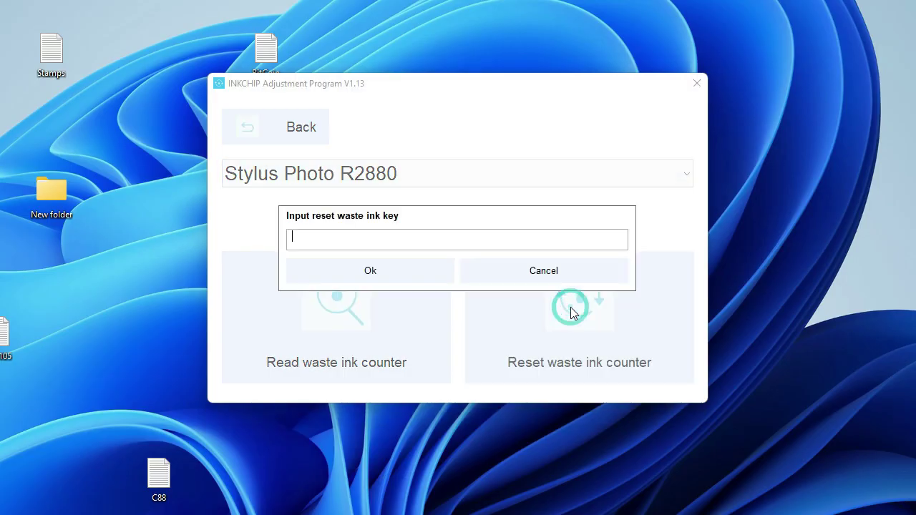
pyautogui.rightClick(327, 237)
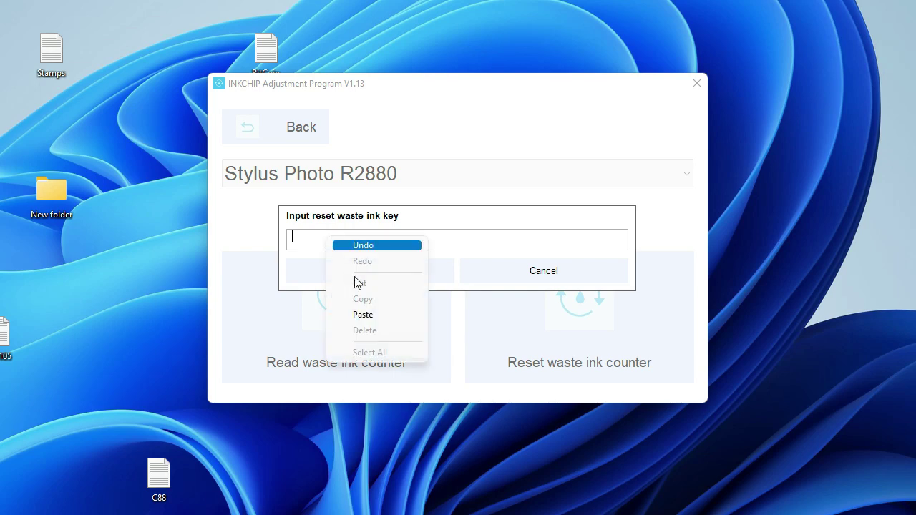
pyautogui.click(370, 316)
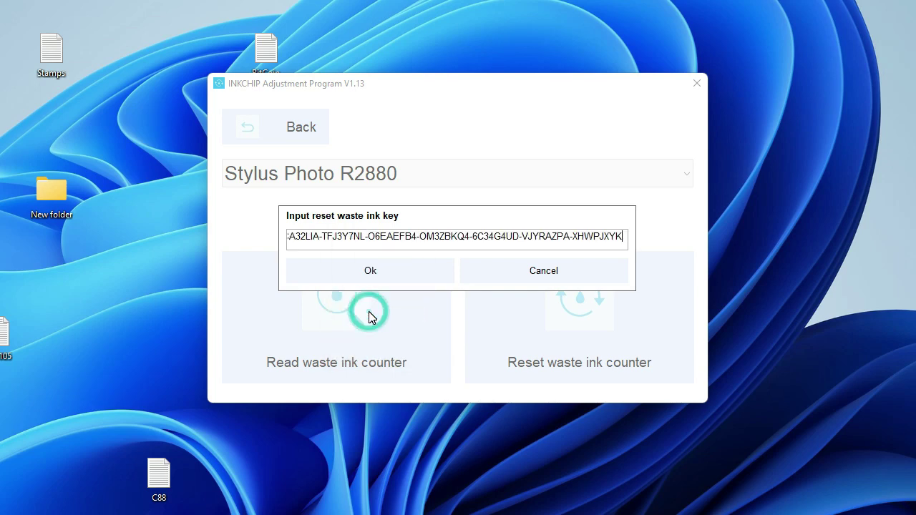
pyautogui.click(377, 273)
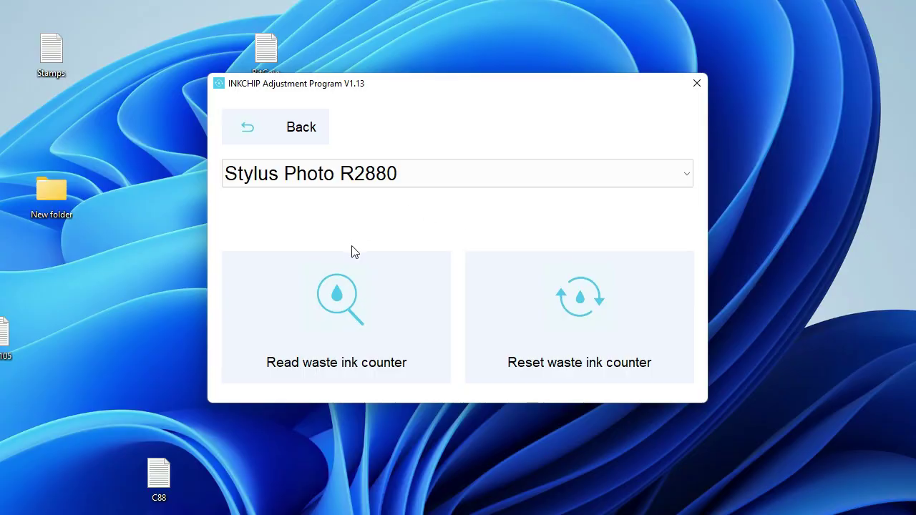
# Step: Read the waste ink counters again to check the reset, and close the result and the program
pyautogui.click(348, 313)
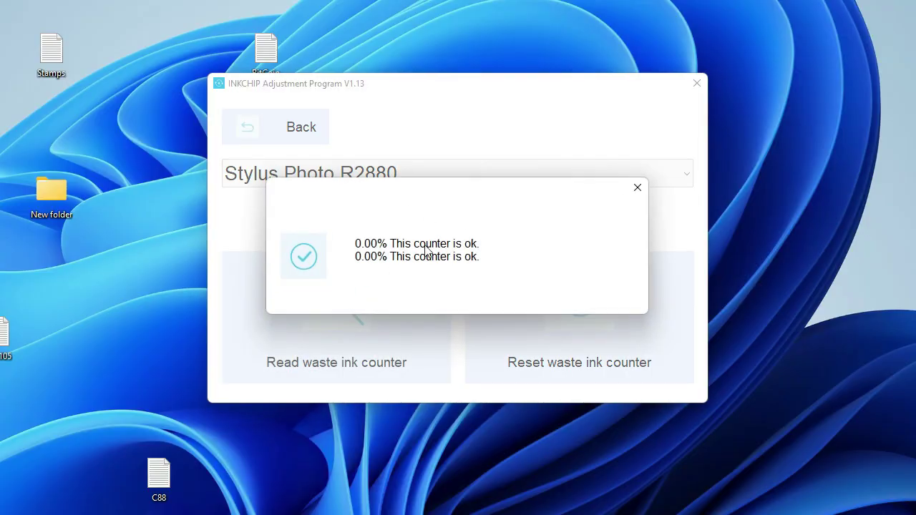
pyautogui.click(637, 188)
pyautogui.click(696, 83)
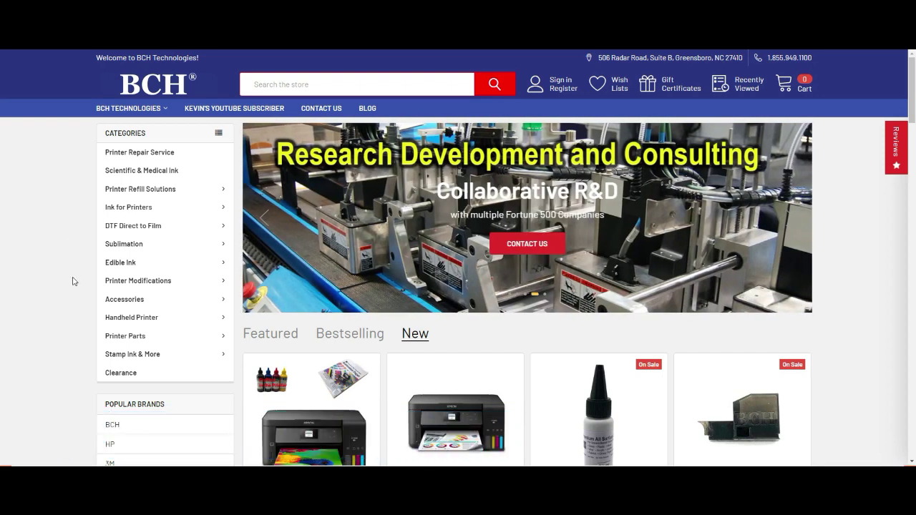
# Step: In the BCH Technologies web store, open the Waste Tank accessories category and look at the Waste Ink Collection Tank Combo for Epson
pyautogui.moveTo(126, 301)
pyautogui.scroll(-2, 336, 314)
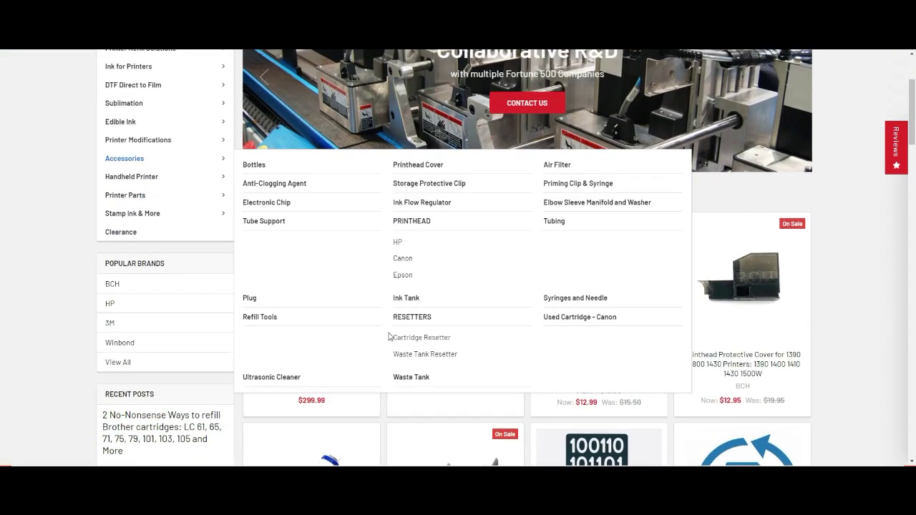
pyautogui.click(417, 377)
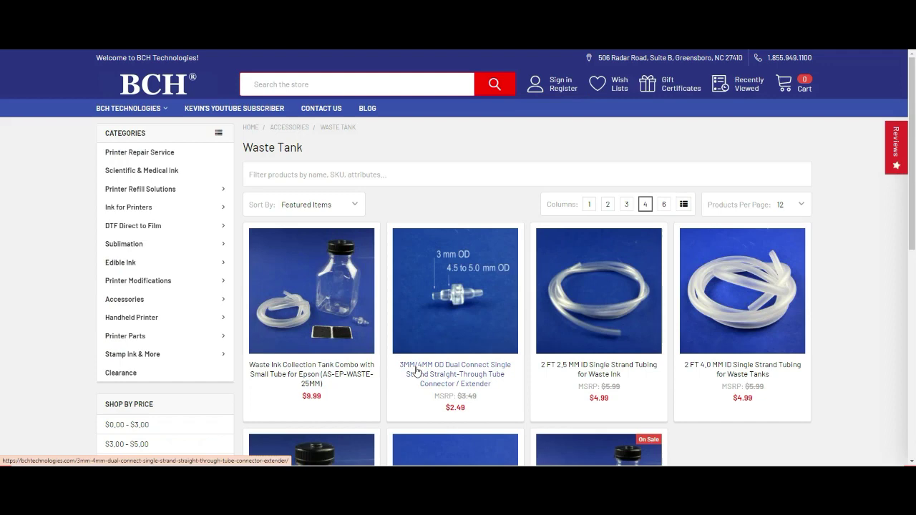
pyautogui.scroll(-1, 415, 370)
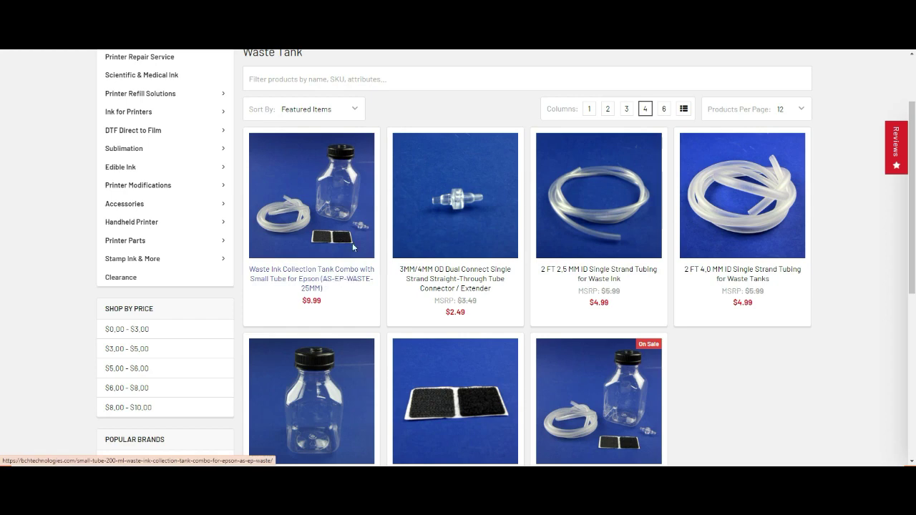
pyautogui.moveTo(300, 222)
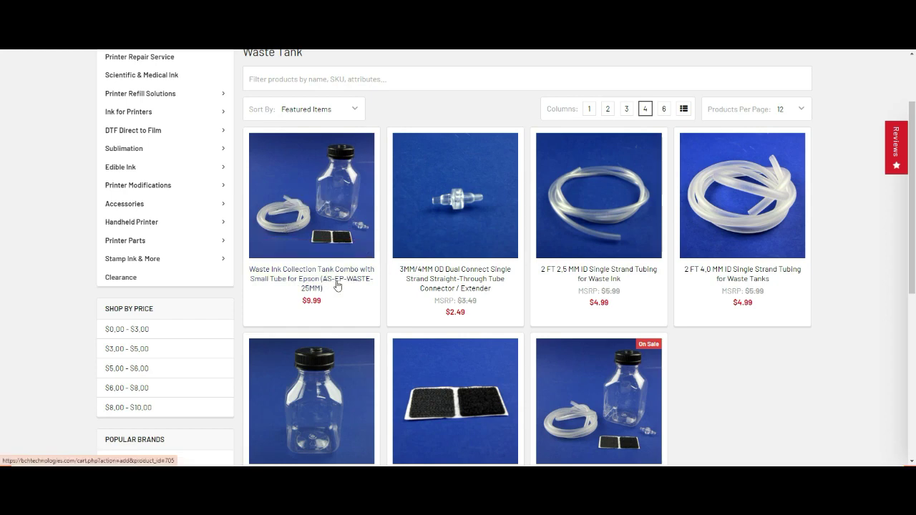